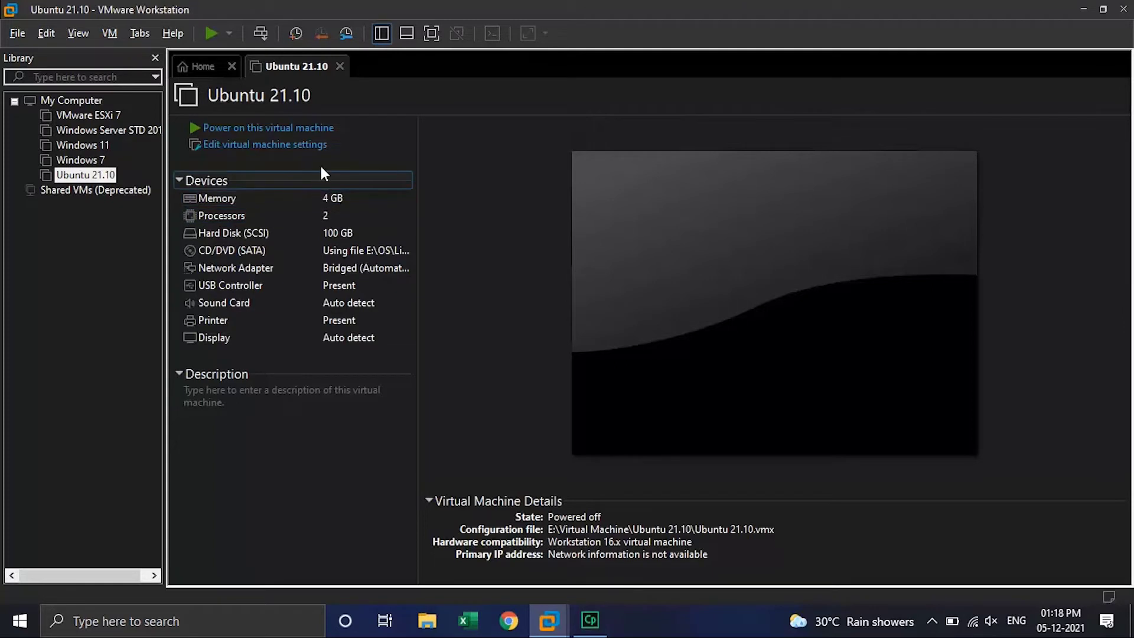
# Power on the Ubuntu 21.10 virtual machine in full screen and boot the standard Ubuntu entry
pyautogui.click(325, 128)
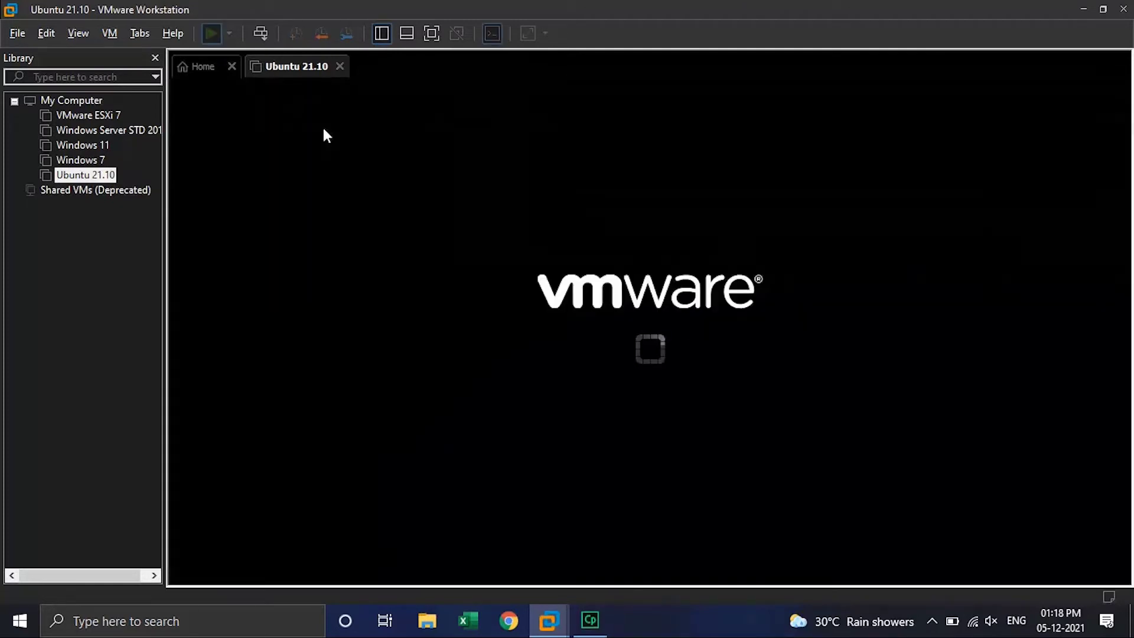
pyautogui.click(431, 34)
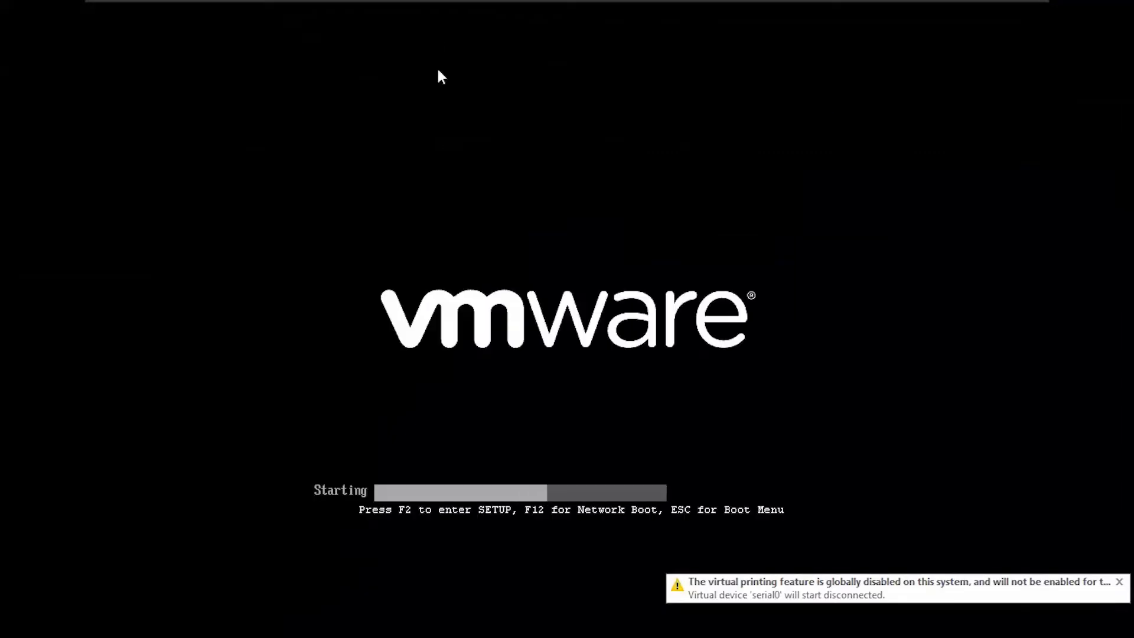
pyautogui.click(472, 221)
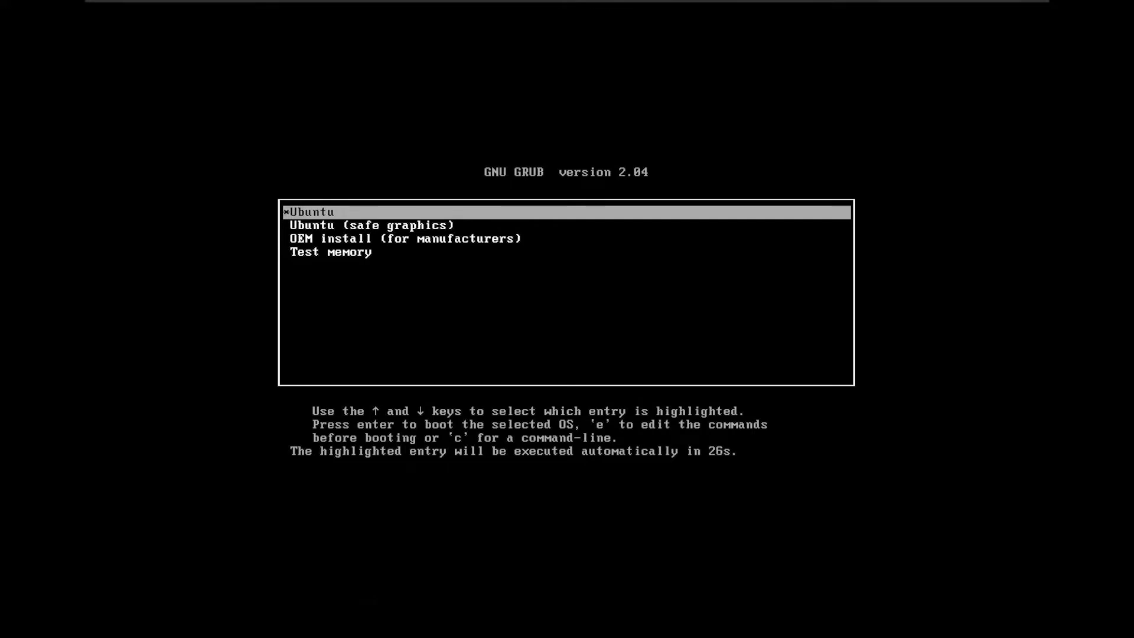
pyautogui.press('Down')
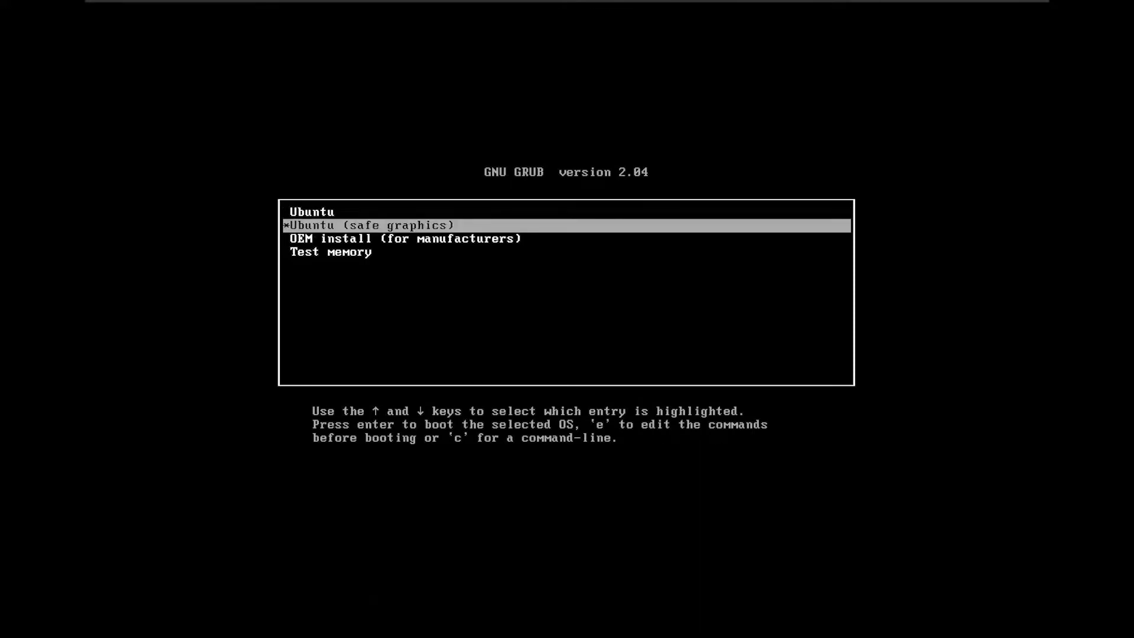
pyautogui.press('Up')
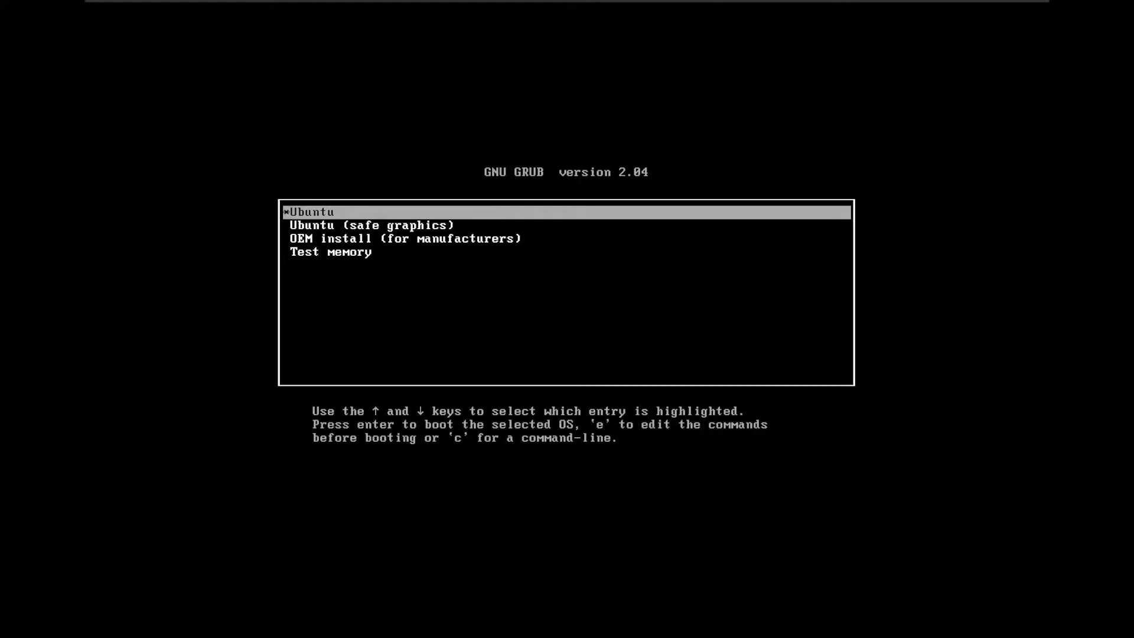
pyautogui.press('Return')
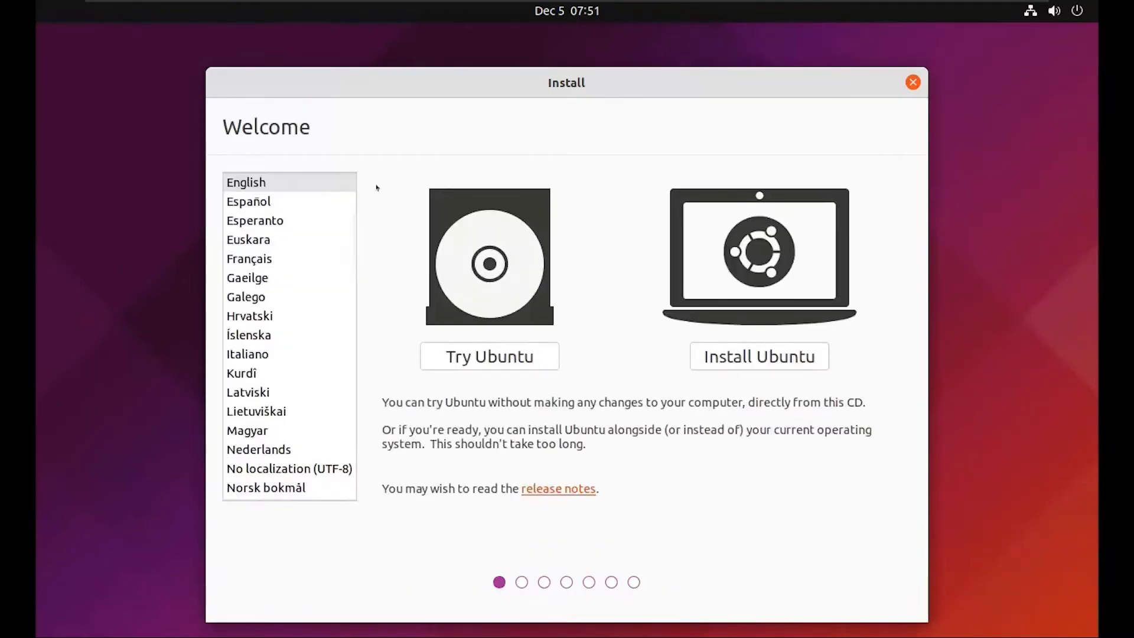
# Start the Ubuntu installation with the English (US) keyboard layout, normal installation and updates downloaded during setup
pyautogui.click(789, 358)
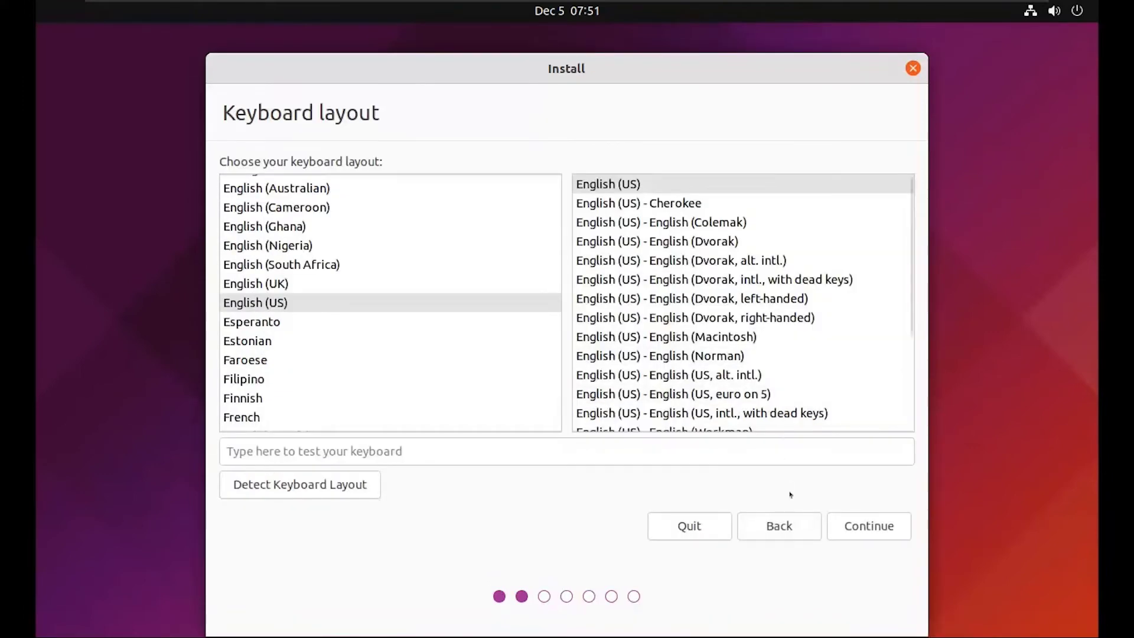
pyautogui.click(844, 532)
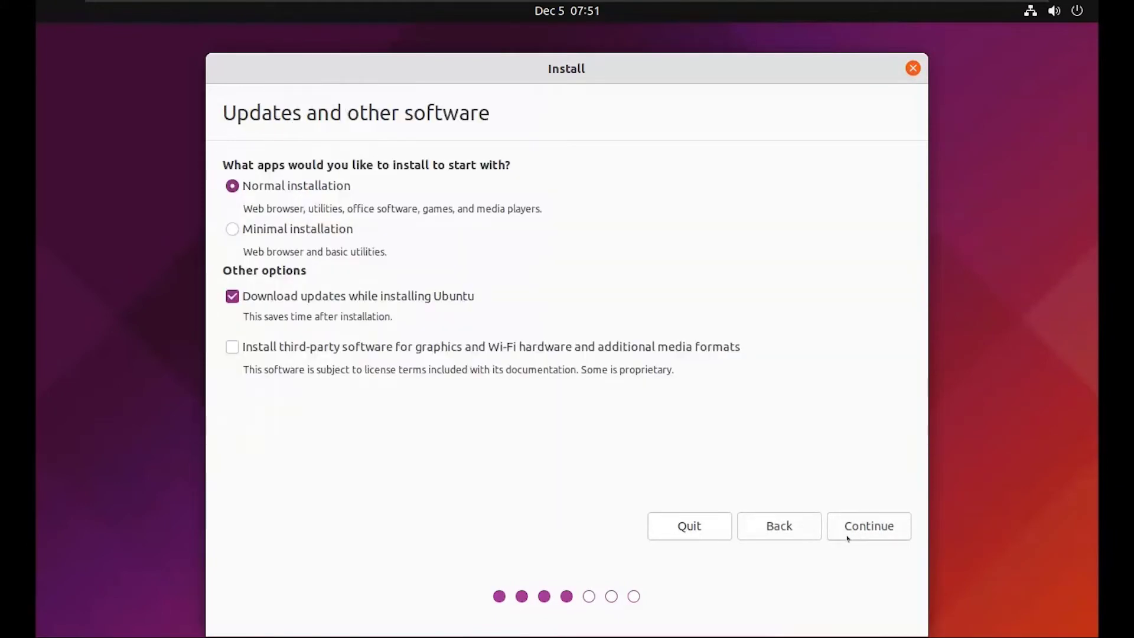
pyautogui.click(848, 534)
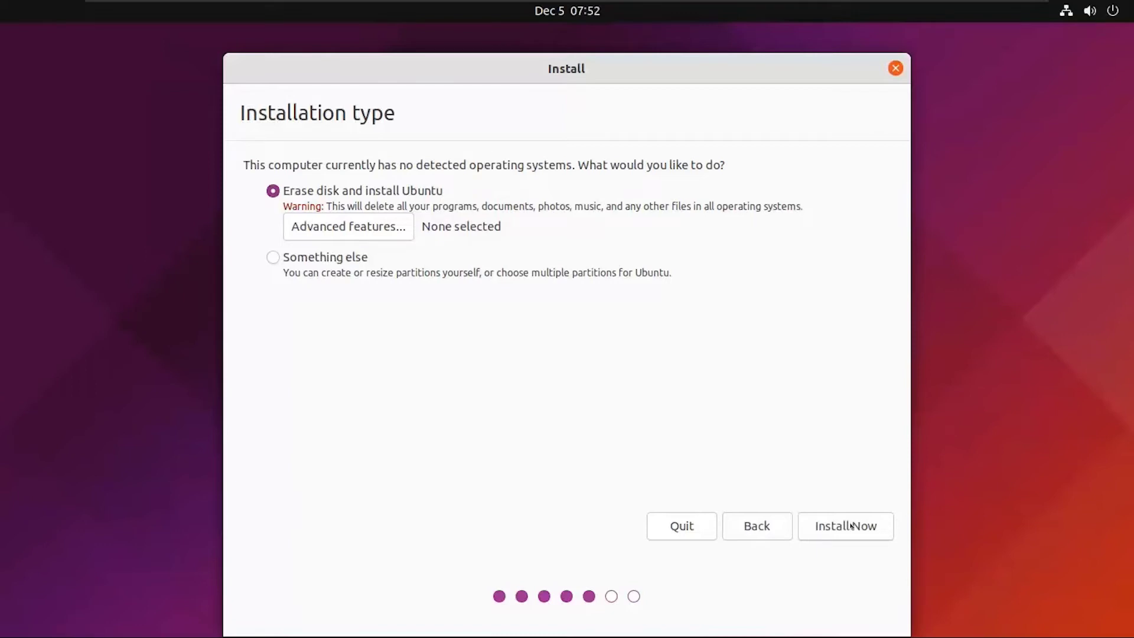
# Choose to erase the disk and install Ubuntu, confirm writing the changes to disk, and accept Kolkata as the location
pyautogui.click(849, 523)
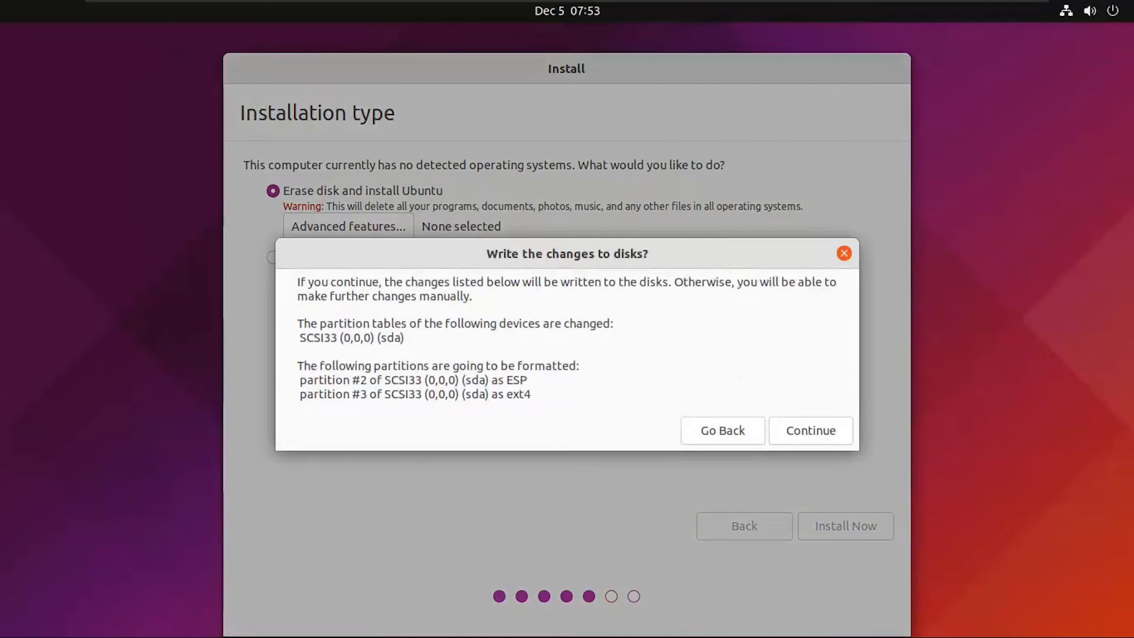
pyautogui.click(808, 434)
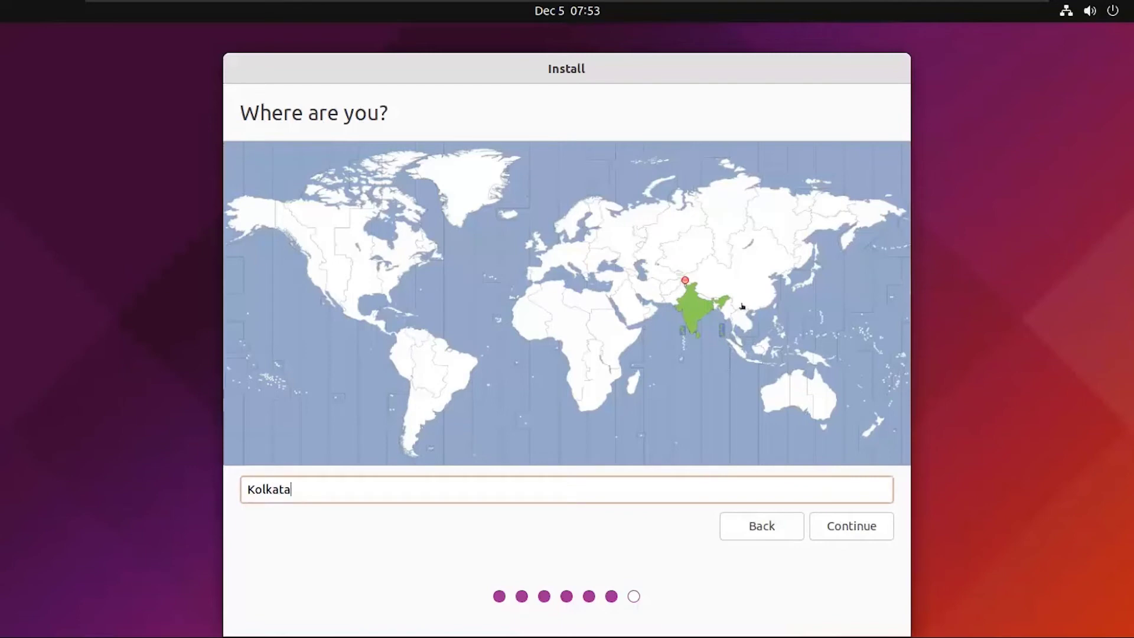
pyautogui.click(834, 522)
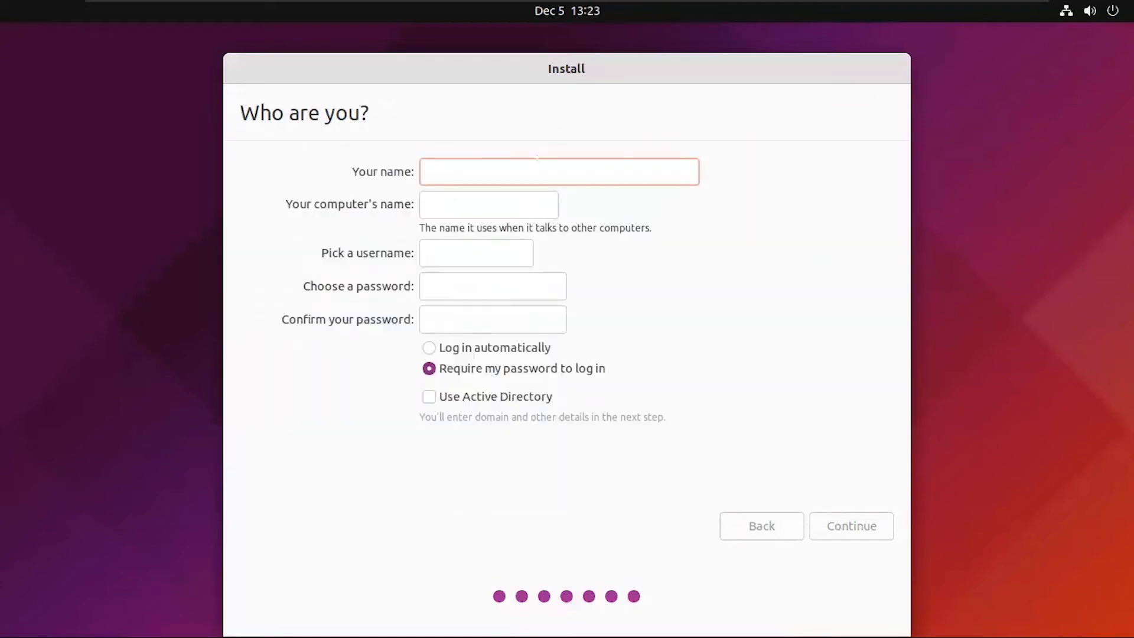
# Create the user account with the name Cloudreve, enter and confirm the account password, keep password login required, and proceed with the installation
pyautogui.write('Cloudreve')
pyautogui.click(493, 287)
pyautogui.write('***********')
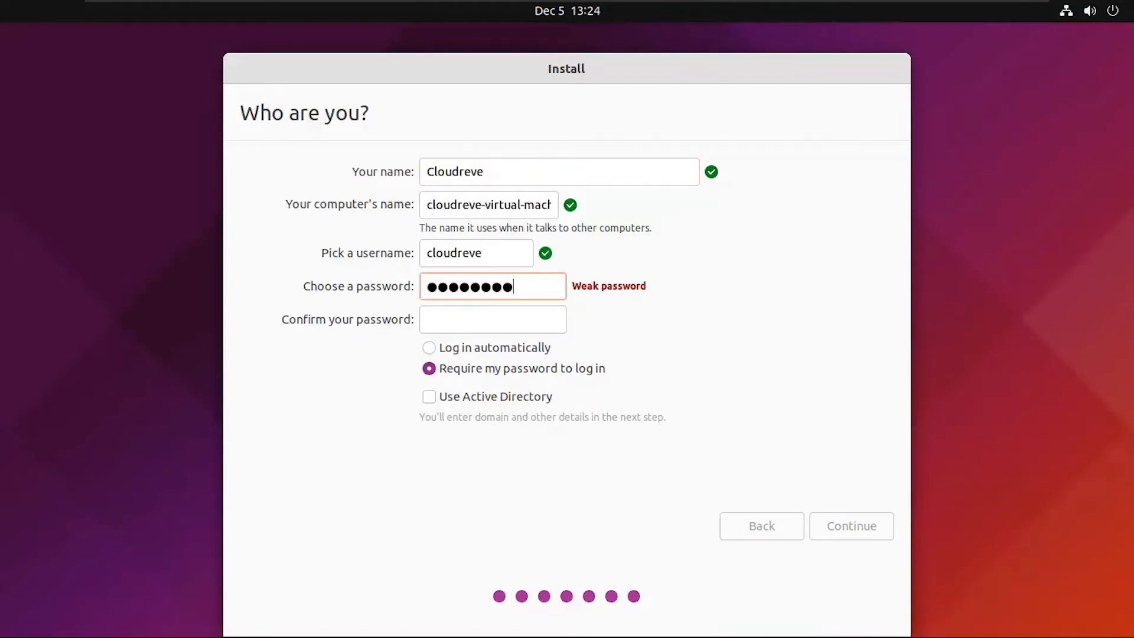
pyautogui.click(502, 319)
pyautogui.write('********')
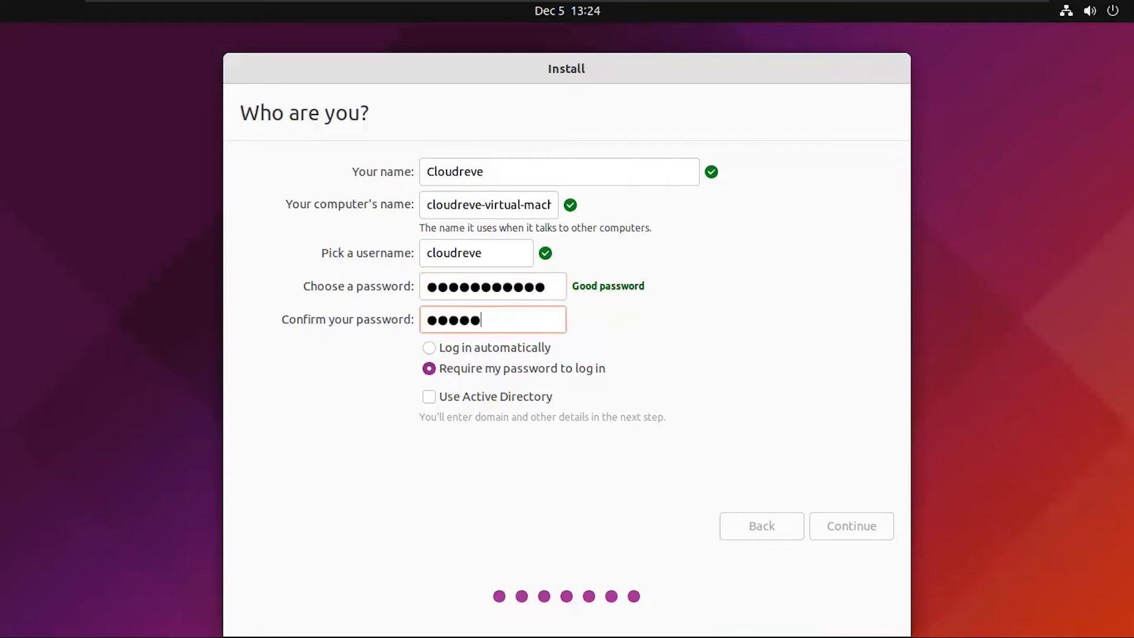
pyautogui.write('***')
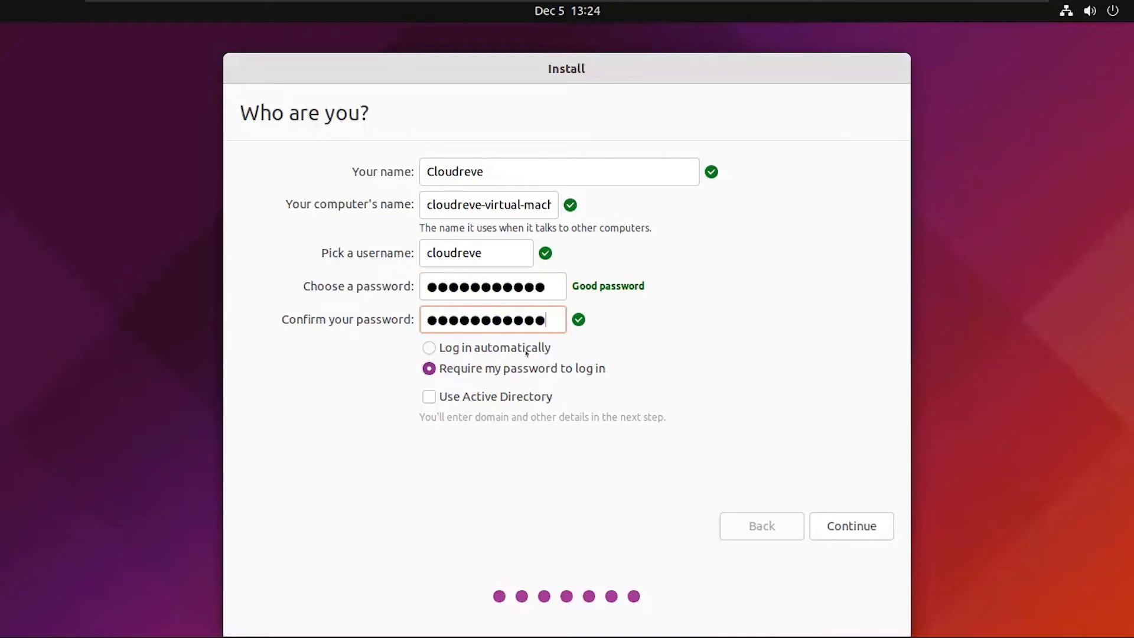
pyautogui.click(833, 525)
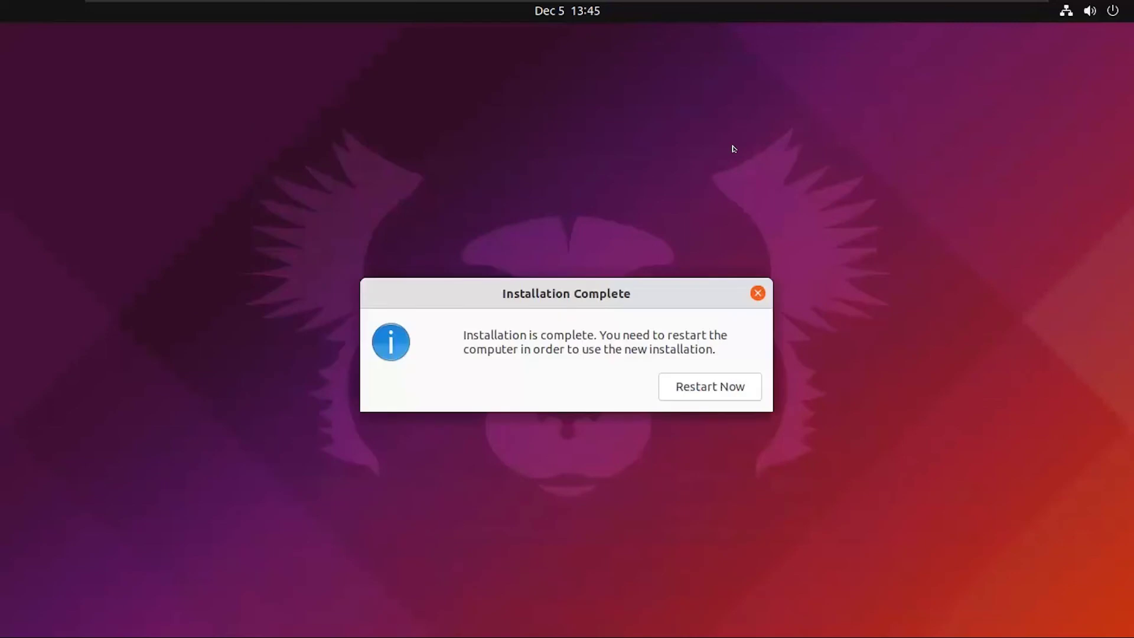
# Restart into the new Ubuntu installation and log in to the Cloudreve account with the account password
pyautogui.click(685, 383)
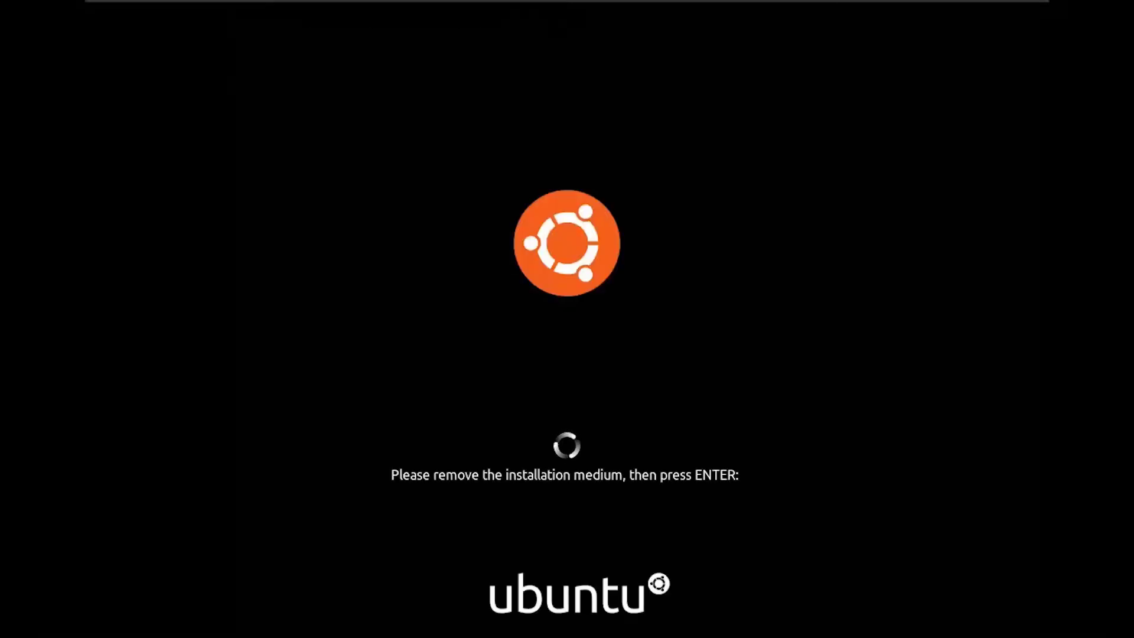
pyautogui.press('Return')
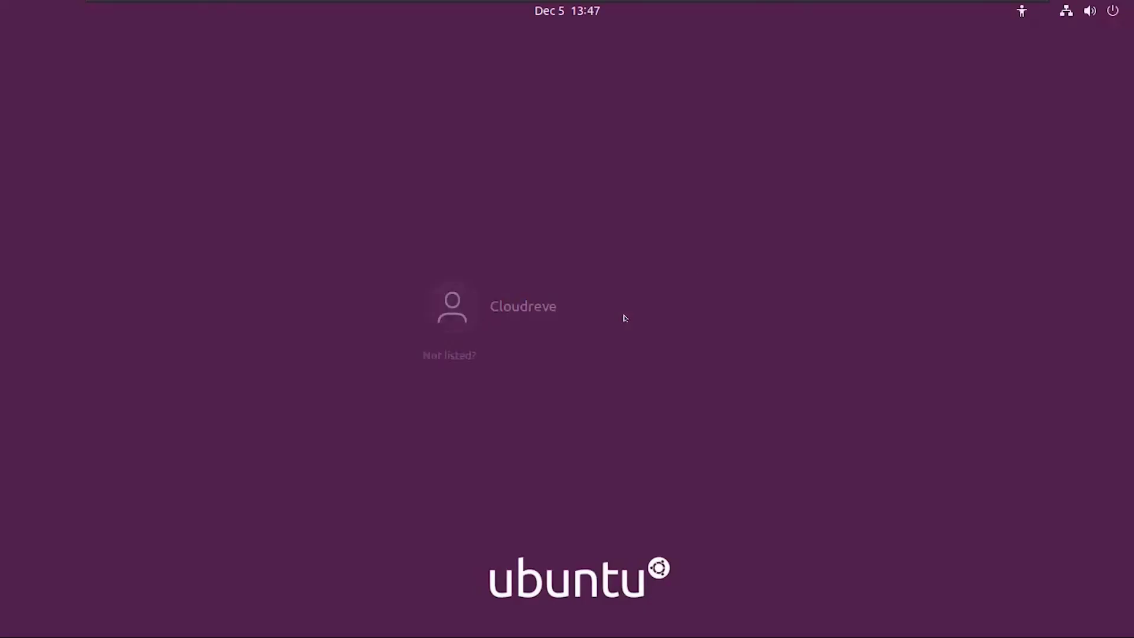
pyautogui.click(625, 317)
pyautogui.write('•••••••')
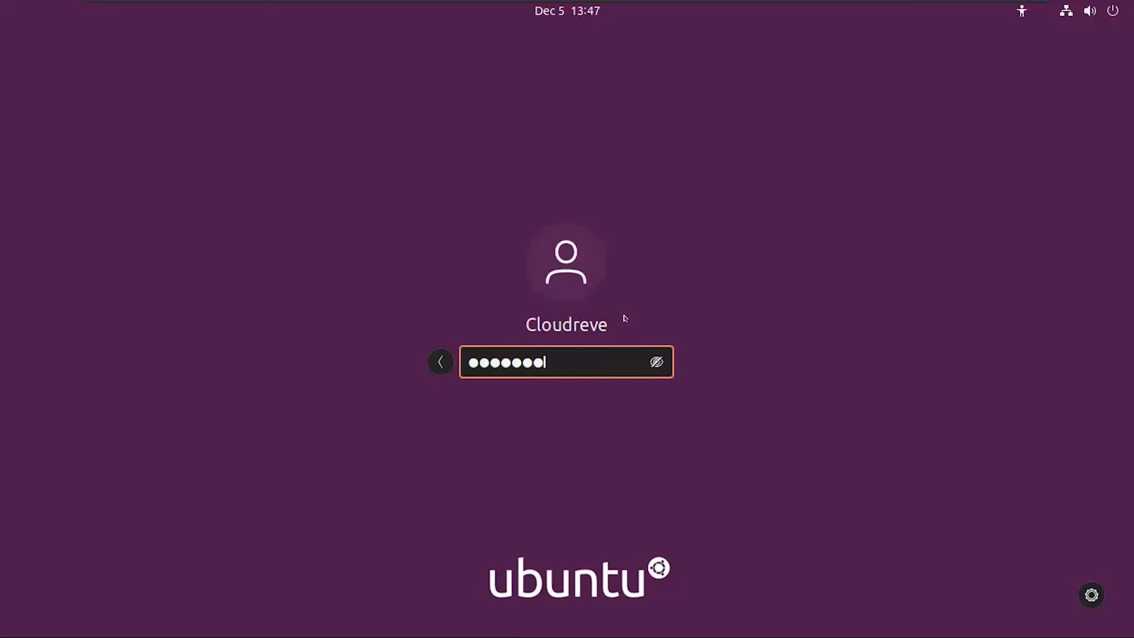
pyautogui.press('BackSpace')
pyautogui.press('BackSpace')
pyautogui.press('BackSpace')
pyautogui.press('BackSpace')
pyautogui.press('BackSpace')
pyautogui.press('BackSpace')
pyautogui.write('•••••••••••')
pyautogui.press('Return')
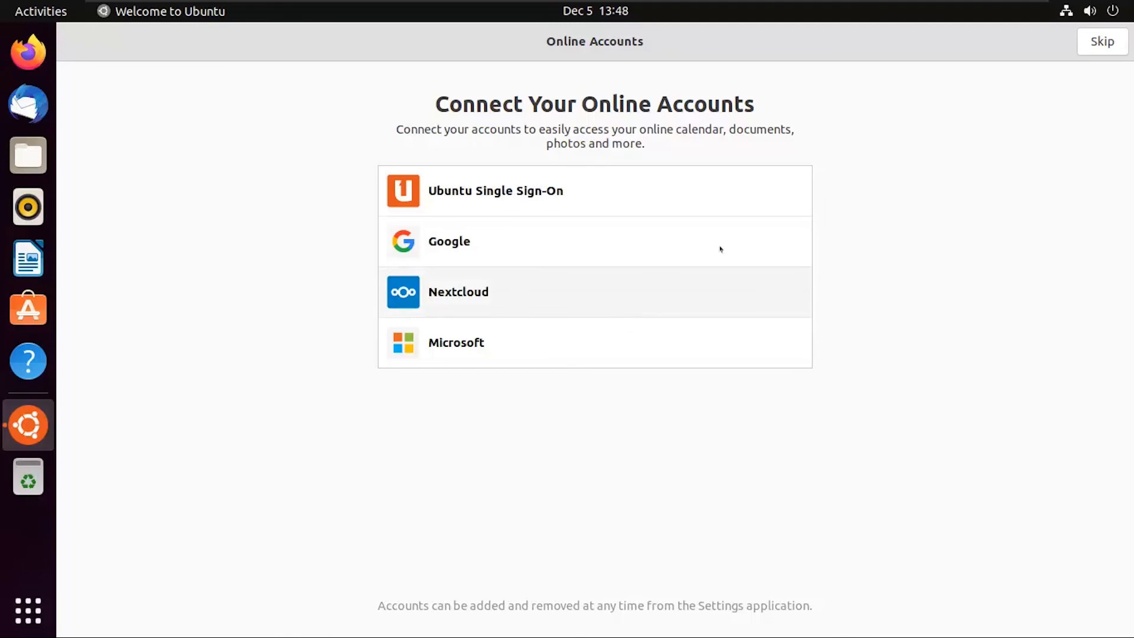
# Complete the welcome setup, skipping online accounts, declining to send system info and leaving Location Services off
pyautogui.click(1088, 41)
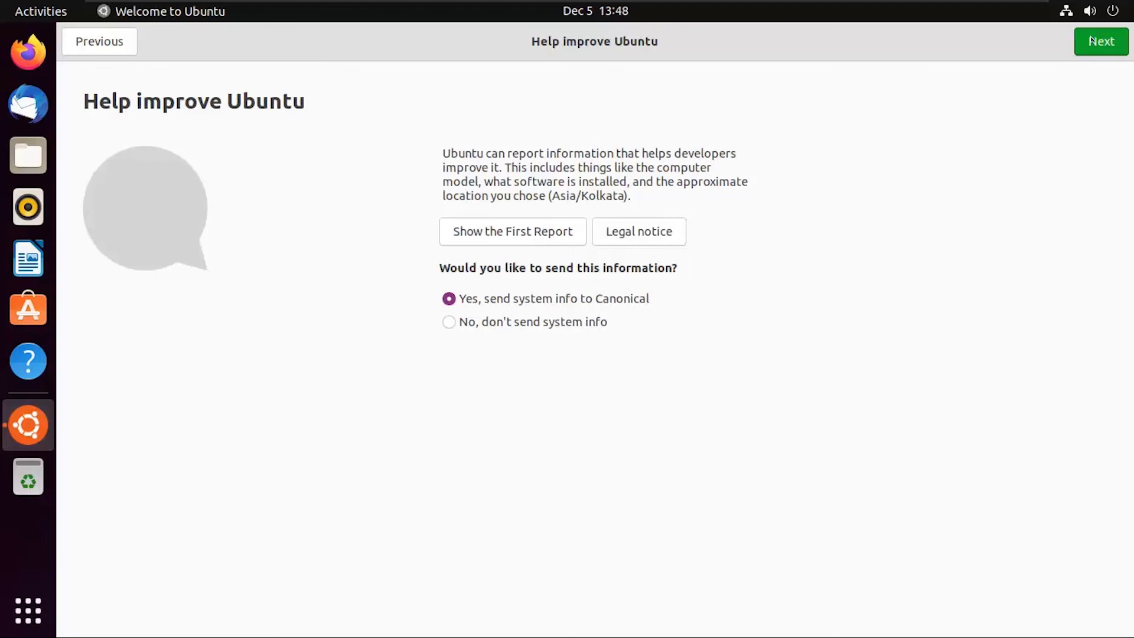
pyautogui.click(584, 323)
pyautogui.click(1092, 52)
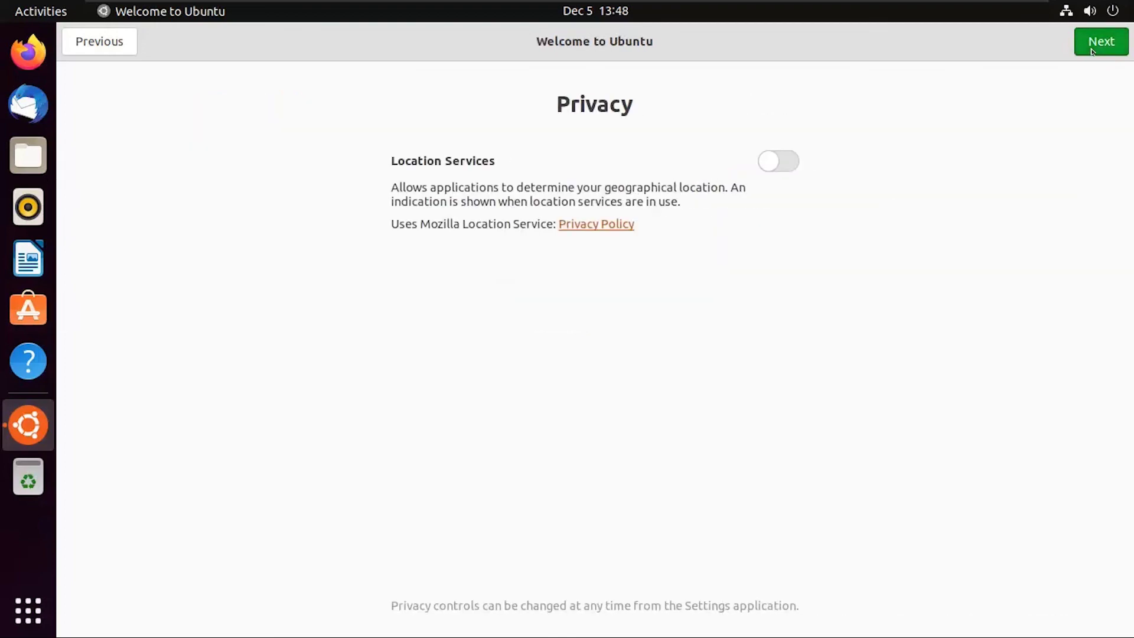
pyautogui.click(1091, 52)
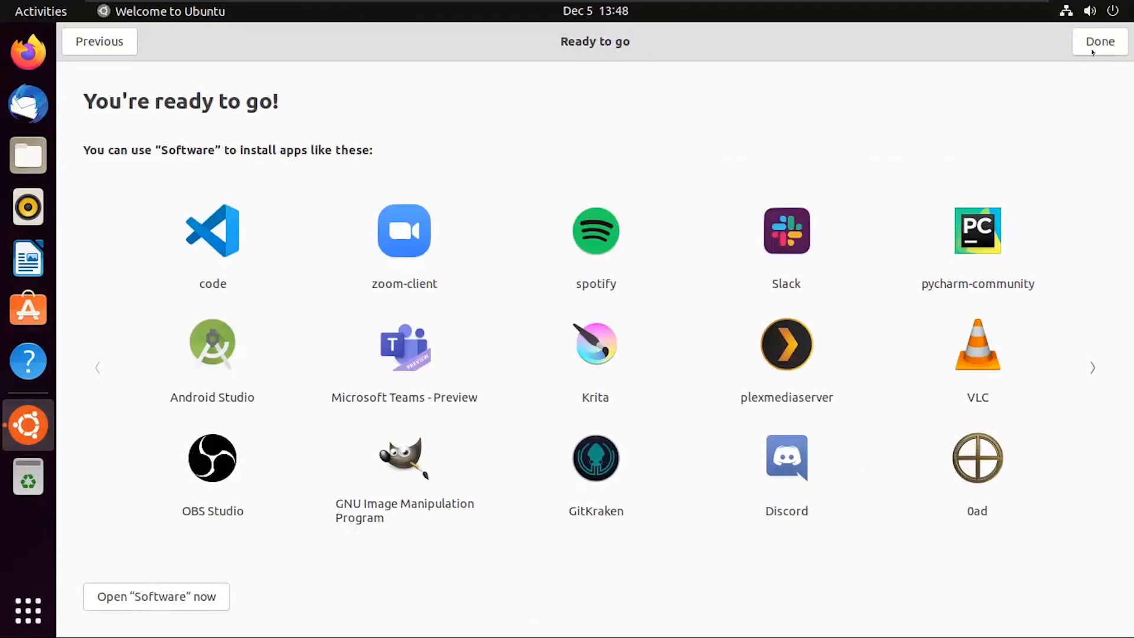
pyautogui.click(1092, 52)
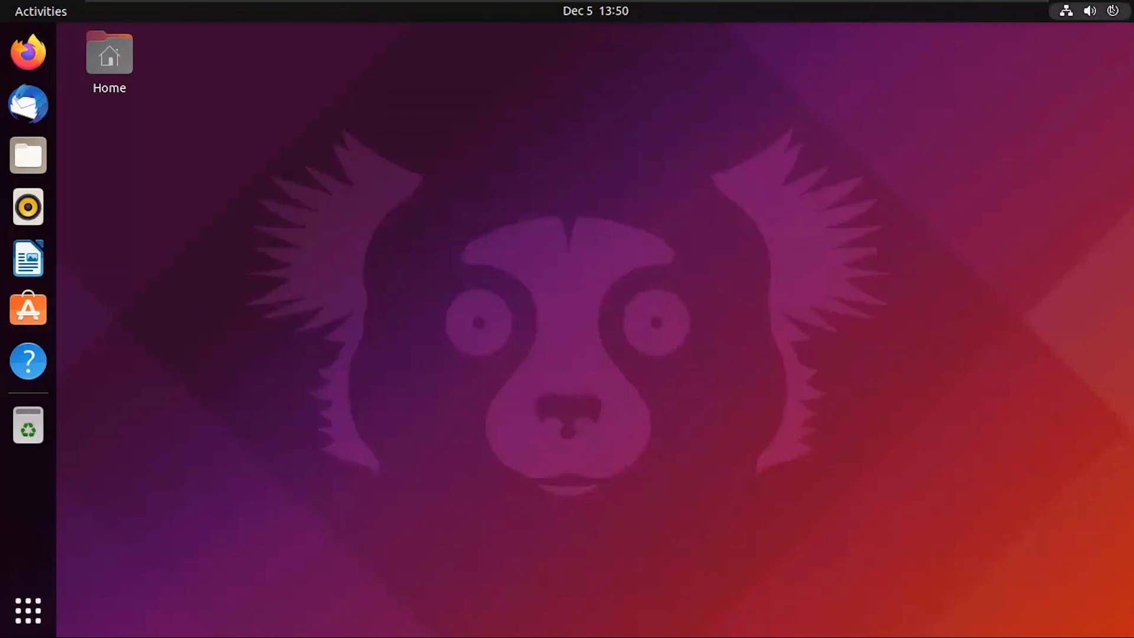
# Lock the Ubuntu session
pyautogui.click(1109, 15)
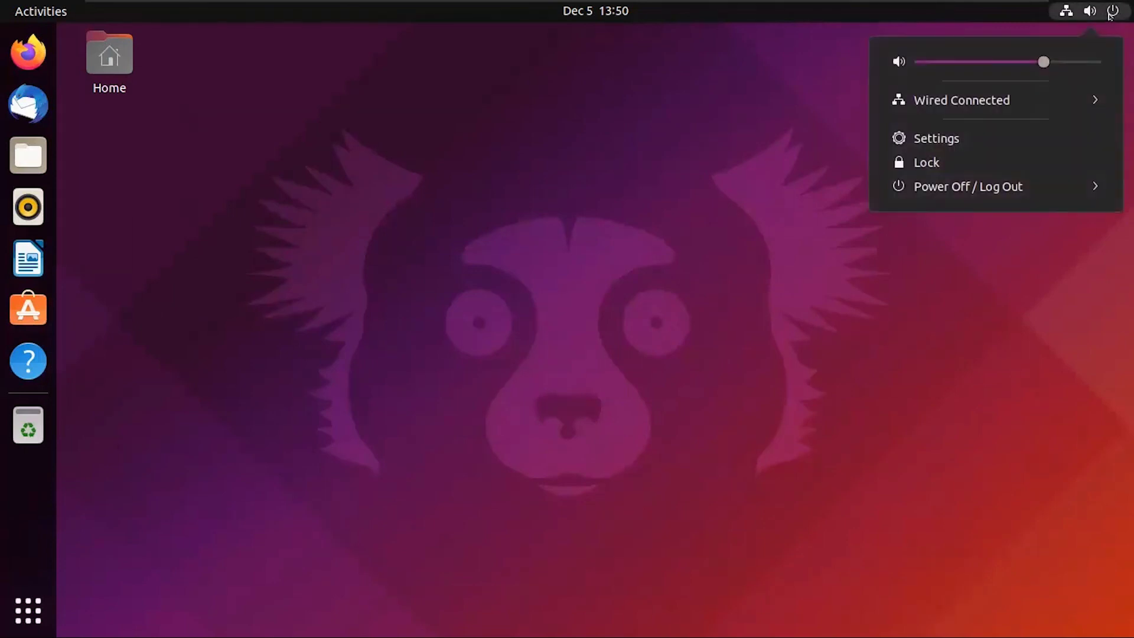
pyautogui.click(1005, 157)
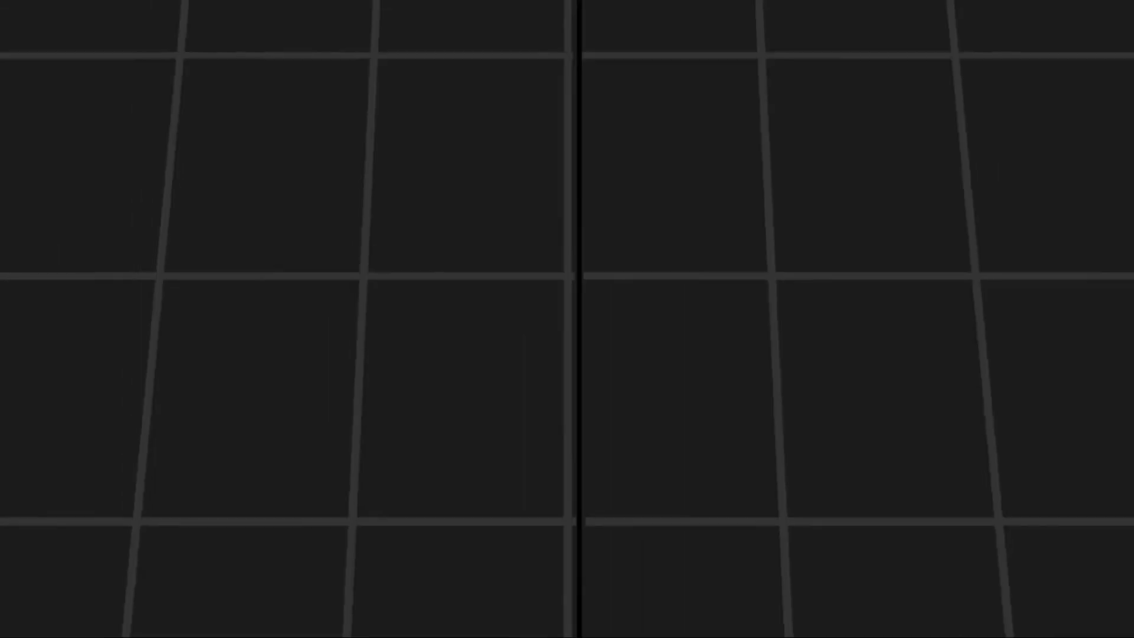